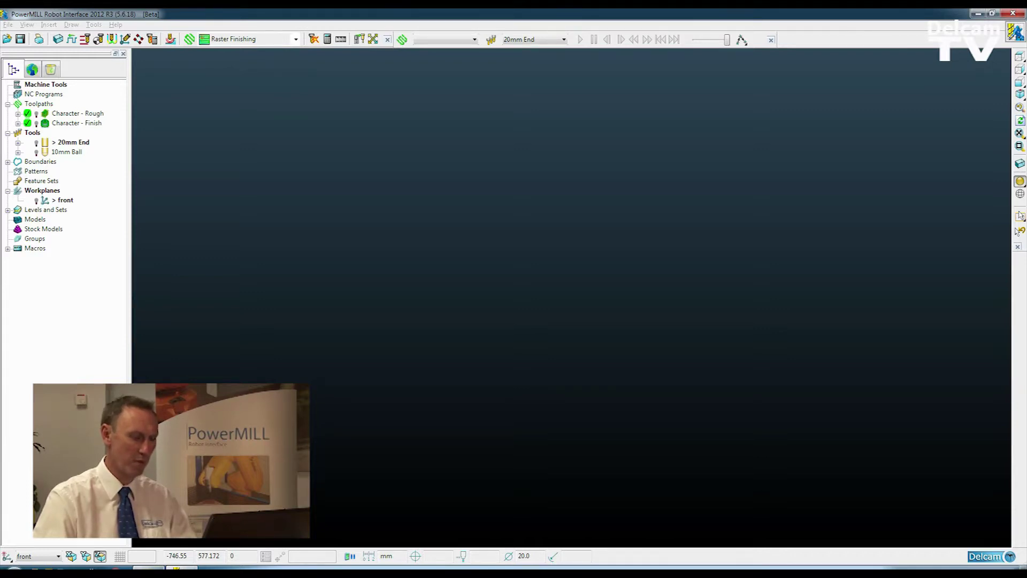
Step: Bring Character.dmt from its Explorer folder into the PowerMILL scene, then close Explorer
{"action": "left_click", "coordinate": [171, 566]}
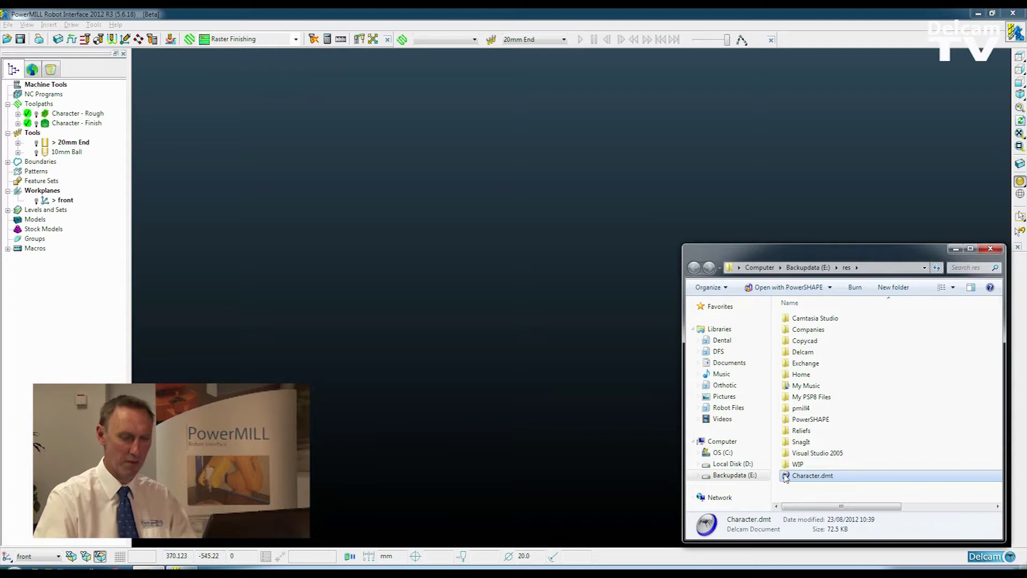
{"action": "left_click_drag", "start_coordinate": [786, 478], "coordinate": [642, 388]}
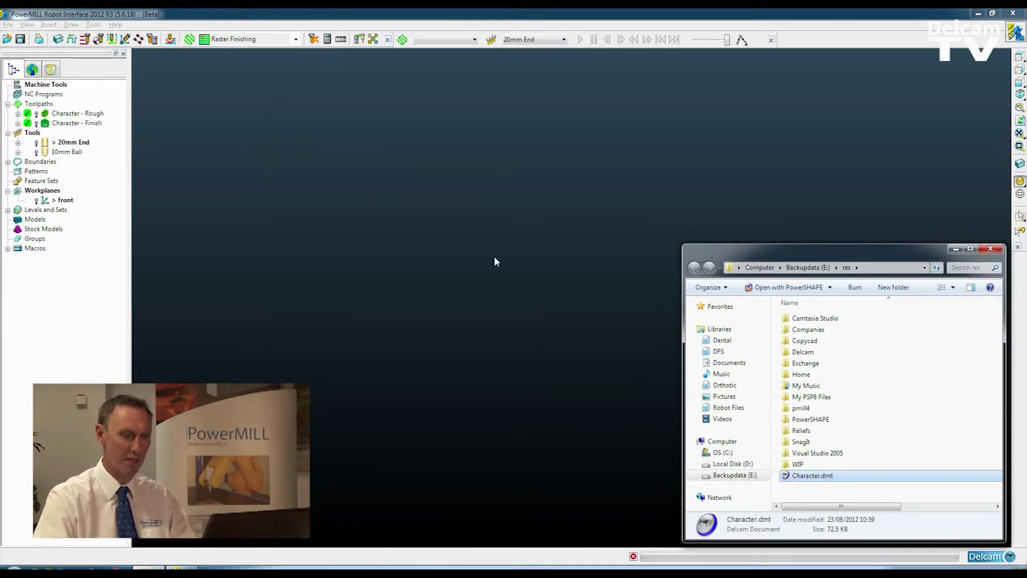
{"action": "left_click", "coordinate": [957, 251]}
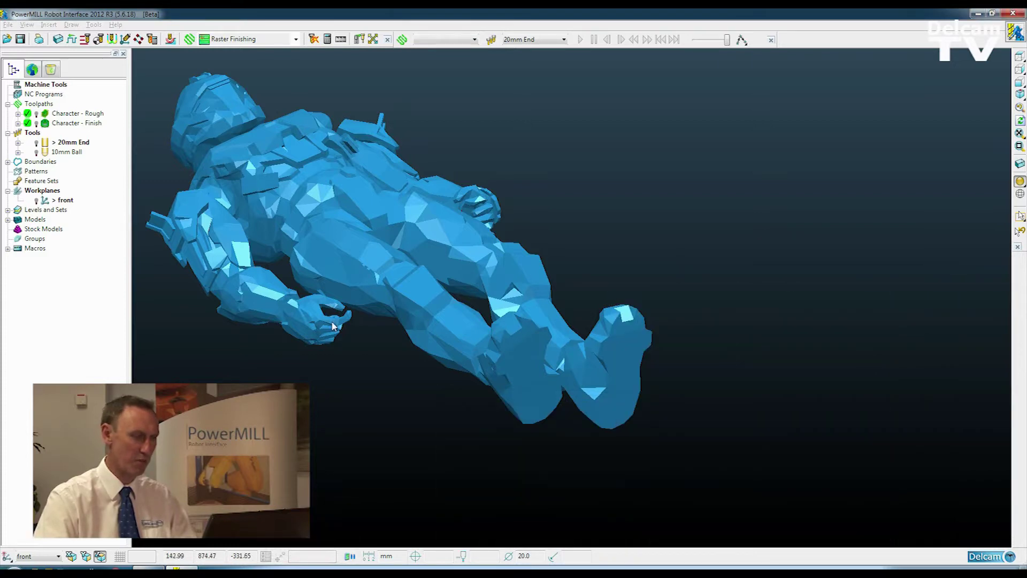
{"action": "middle_click_drag", "start_coordinate": [338, 321], "coordinate": [484, 331]}
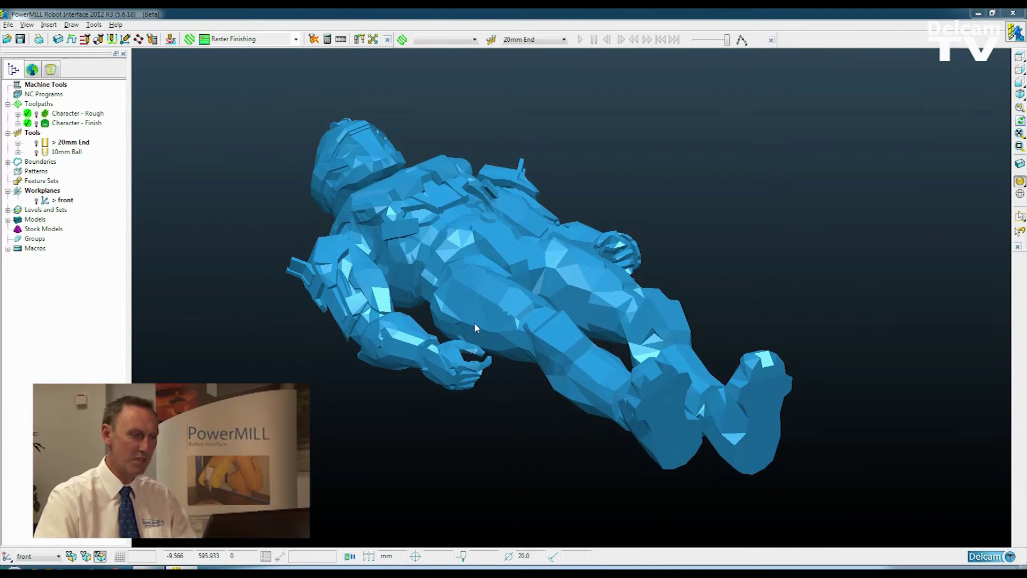
{"action": "scroll", "coordinate": [483, 329], "scroll_direction": "up", "scroll_amount": 1}
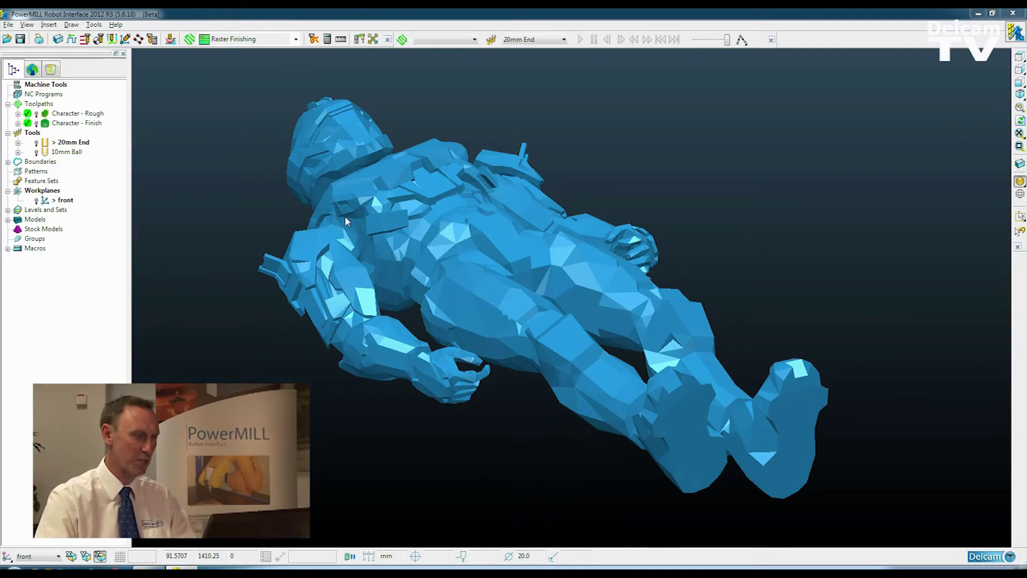
Step: Activate Character - Finish and browse the Toolpath Strategies groups through to finishing
{"action": "left_click", "coordinate": [78, 113]}
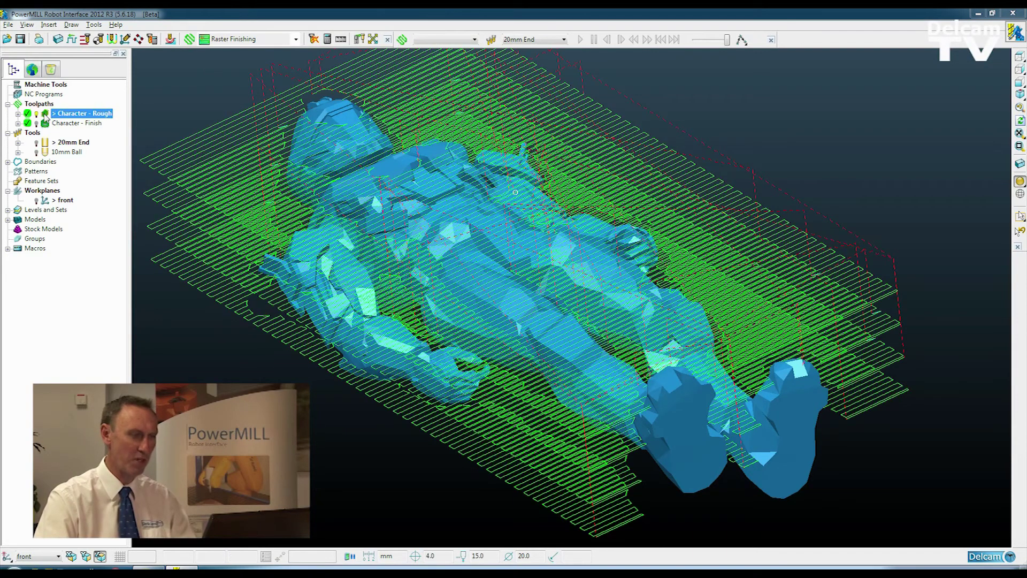
{"action": "double_click", "coordinate": [73, 123]}
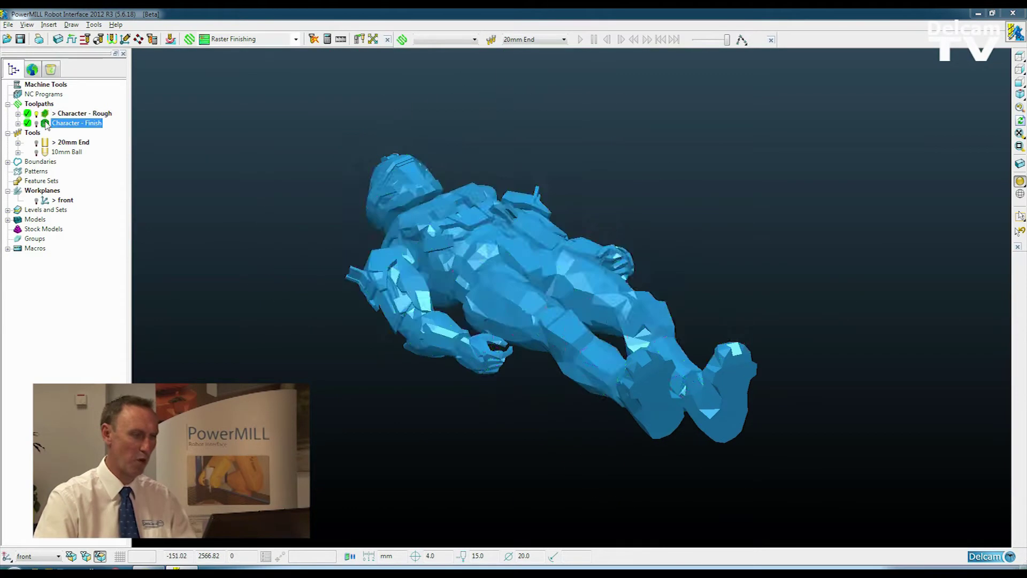
{"action": "left_click", "coordinate": [191, 40]}
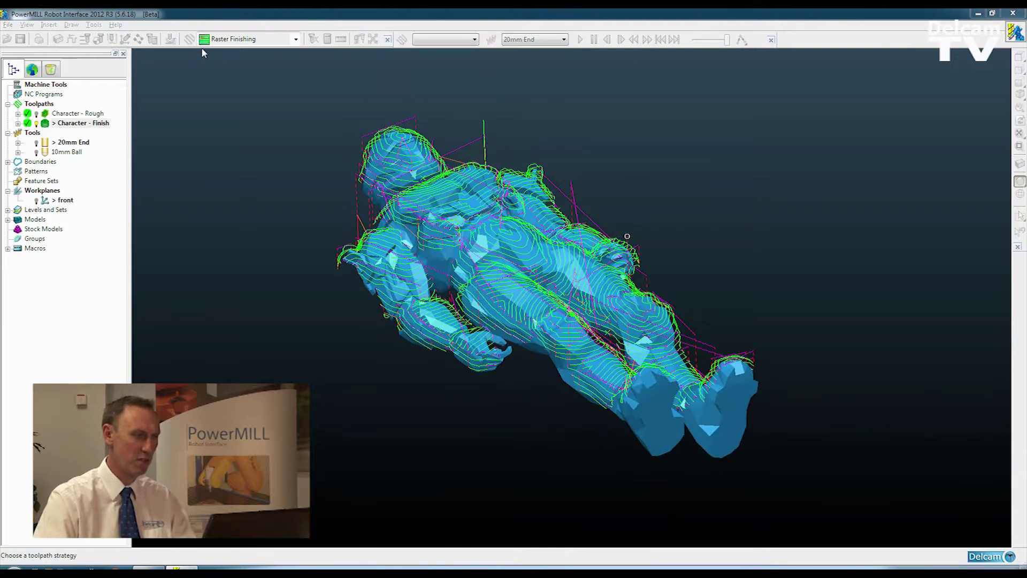
{"action": "left_click", "coordinate": [380, 203]}
{"action": "left_click", "coordinate": [419, 203]}
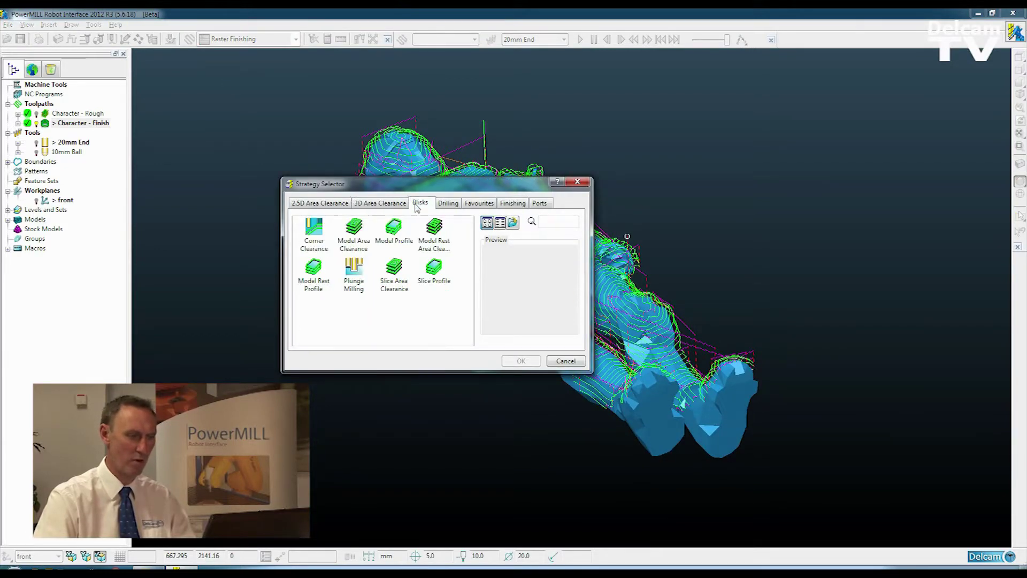
{"action": "left_click", "coordinate": [479, 203]}
{"action": "left_click", "coordinate": [513, 204]}
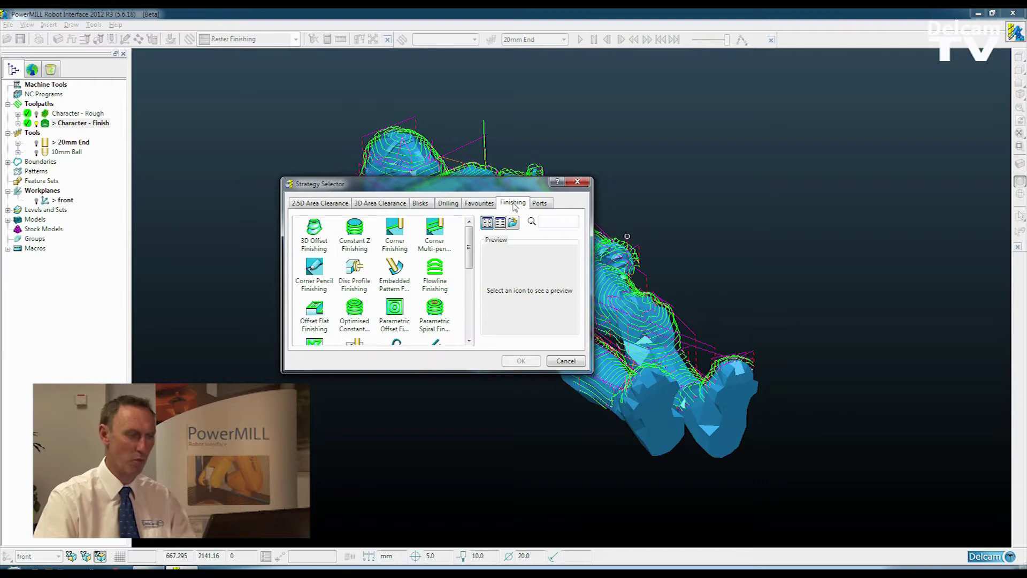
Step: Close the strategy selector without creating anything and reactivate Character - Rough
{"action": "left_click", "coordinate": [583, 183]}
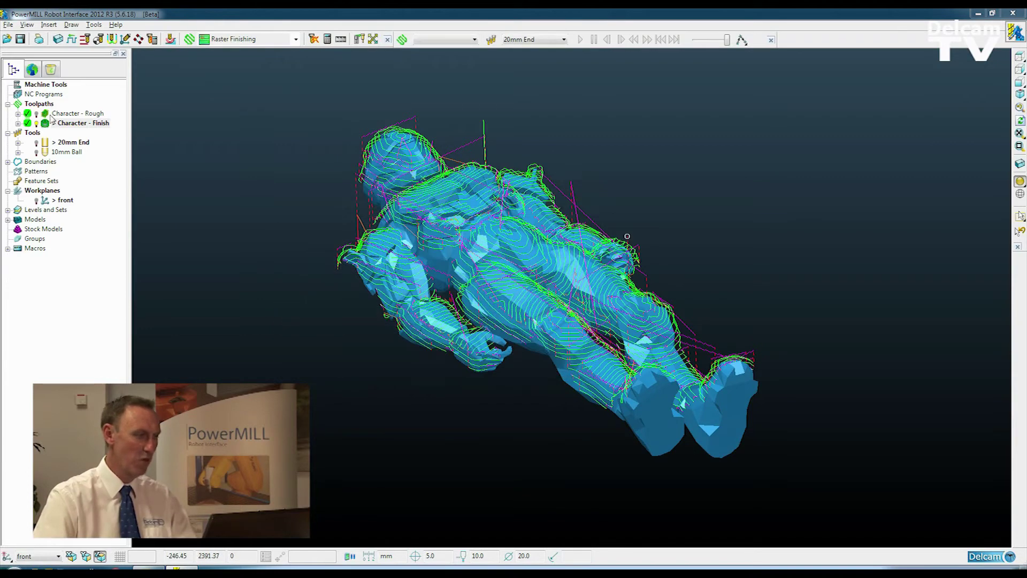
{"action": "double_click", "coordinate": [78, 114]}
{"action": "mouse_move", "coordinate": [562, 281]}
{"action": "middle_mouse_down"}
{"action": "mouse_move", "coordinate": [356, 130]}
{"action": "mouse_move", "coordinate": [706, 165]}
{"action": "middle_mouse_up"}
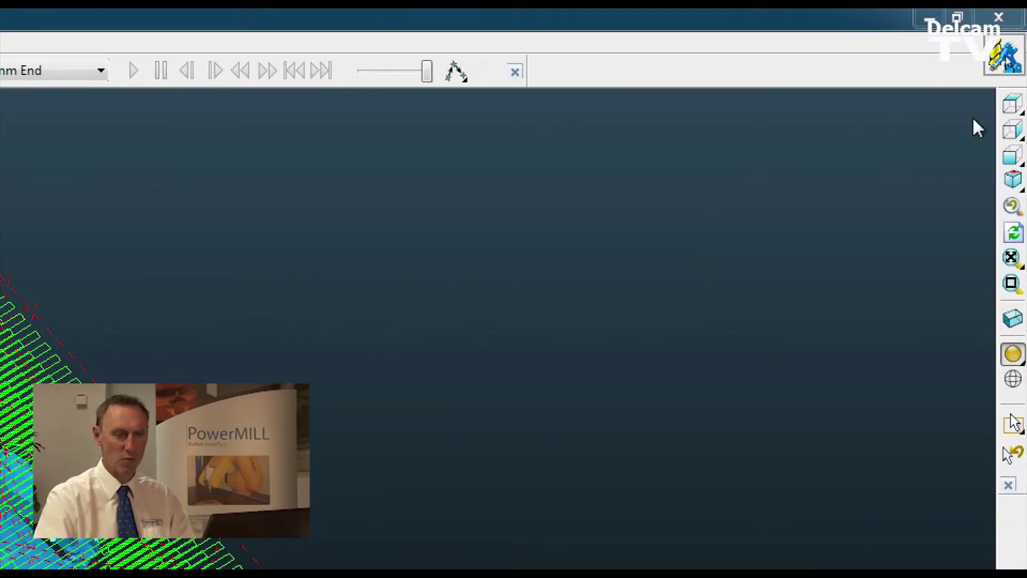
Step: Load the ABB IRB6640 + RotaryTable cell from the Robot Interface robots list
{"action": "left_click", "coordinate": [1004, 54]}
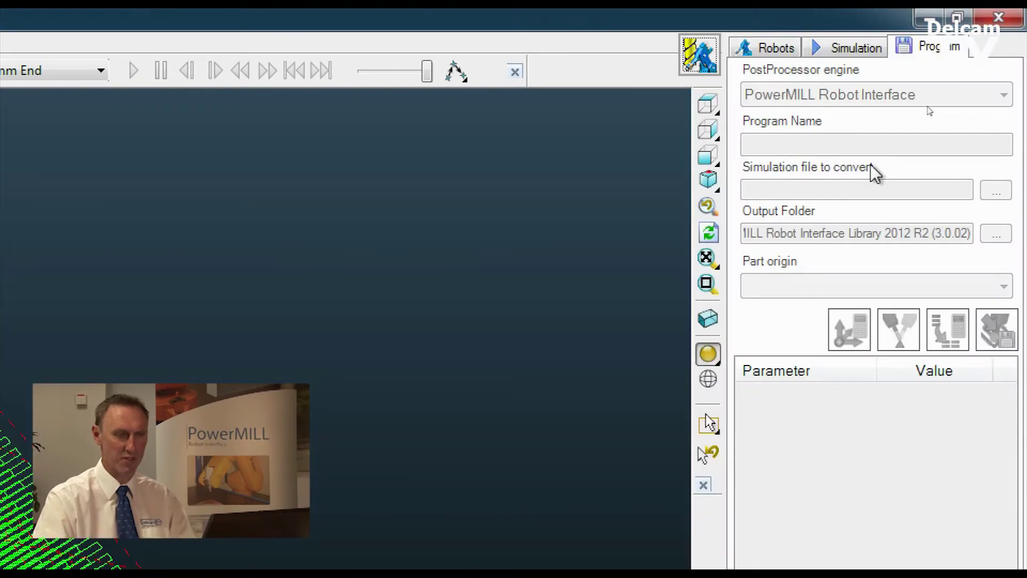
{"action": "left_click", "coordinate": [768, 49]}
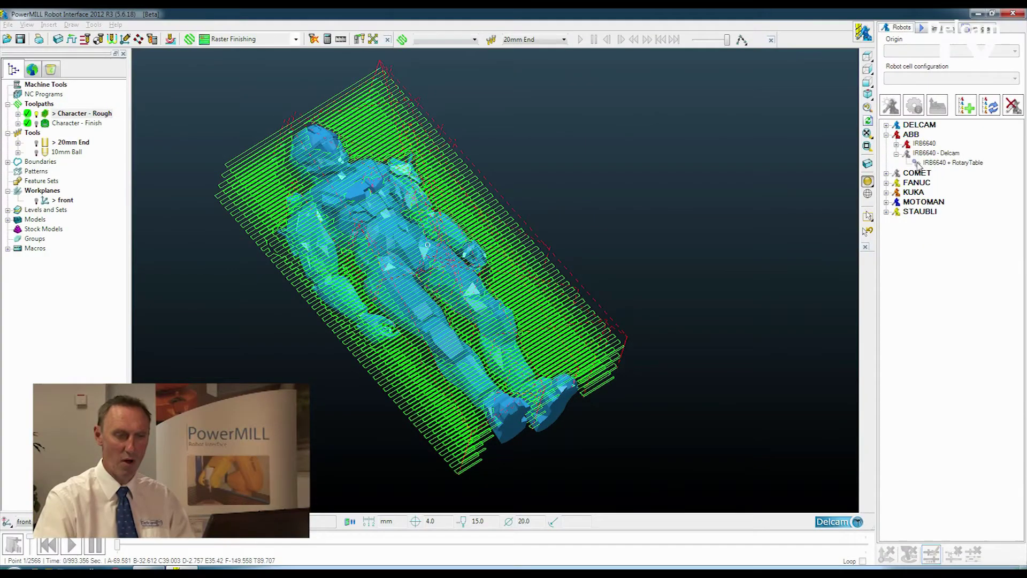
{"action": "double_click", "coordinate": [952, 162]}
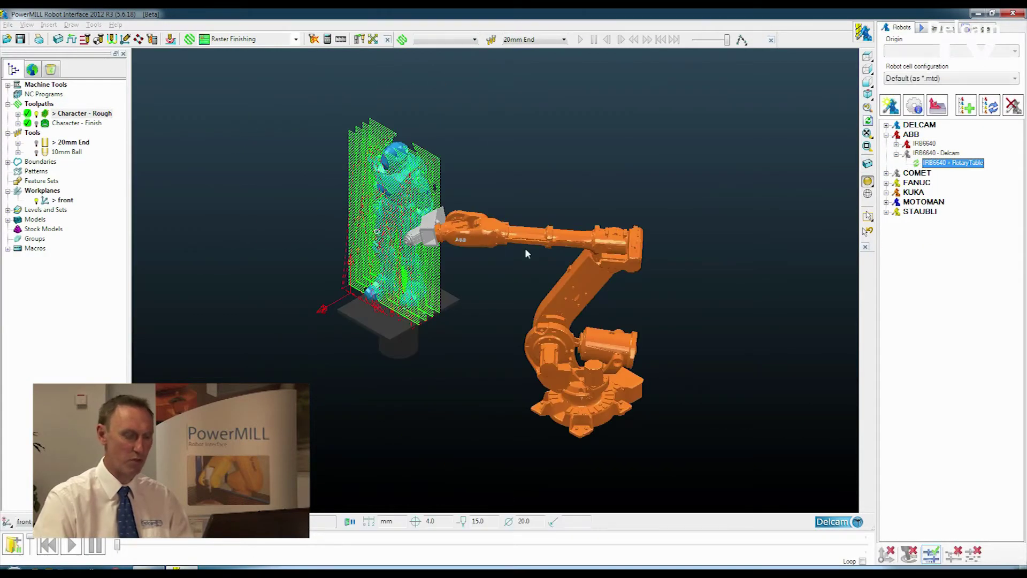
{"action": "scroll", "coordinate": [619, 308], "scroll_direction": "down", "scroll_amount": 2}
{"action": "scroll", "coordinate": [618, 313], "scroll_direction": "up", "scroll_amount": 4}
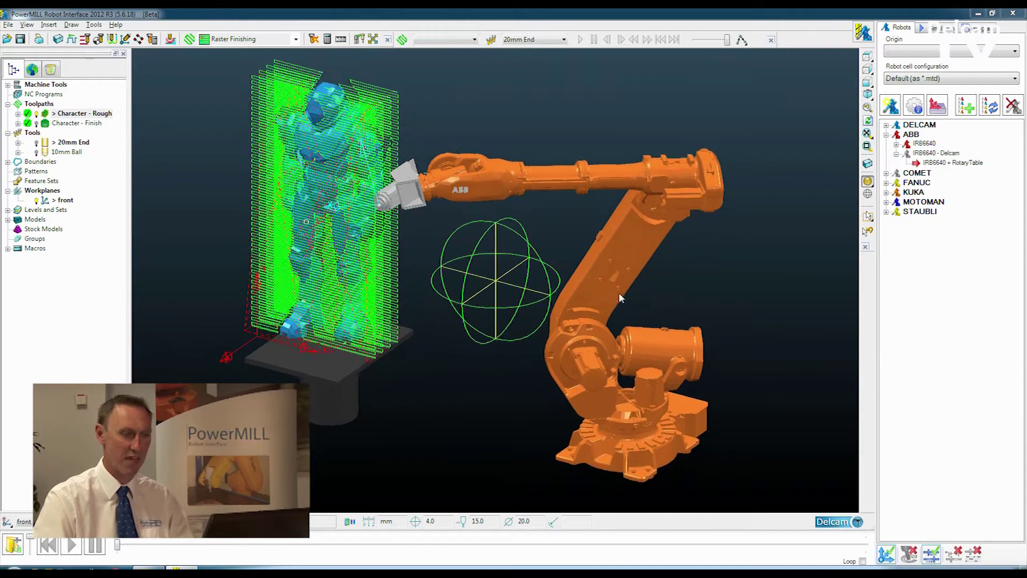
{"action": "middle_click_drag", "start_coordinate": [619, 292], "coordinate": [660, 282]}
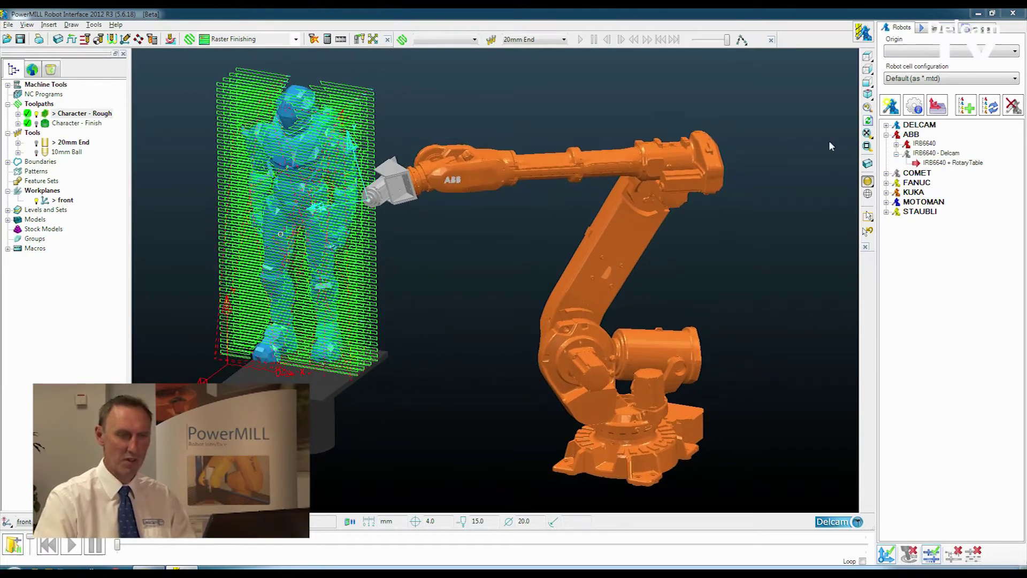
{"action": "left_click", "coordinate": [901, 79]}
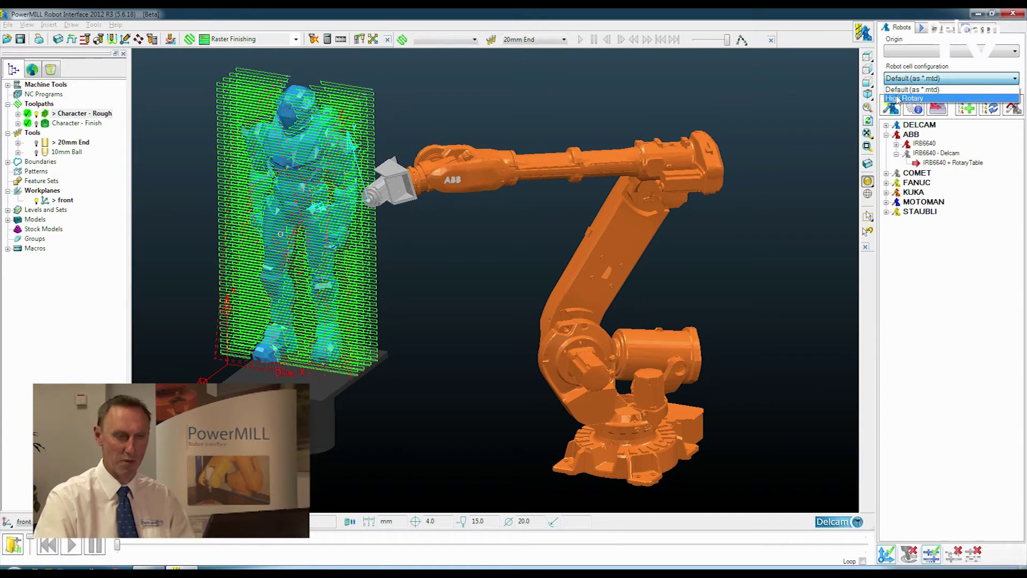
{"action": "left_click", "coordinate": [897, 98]}
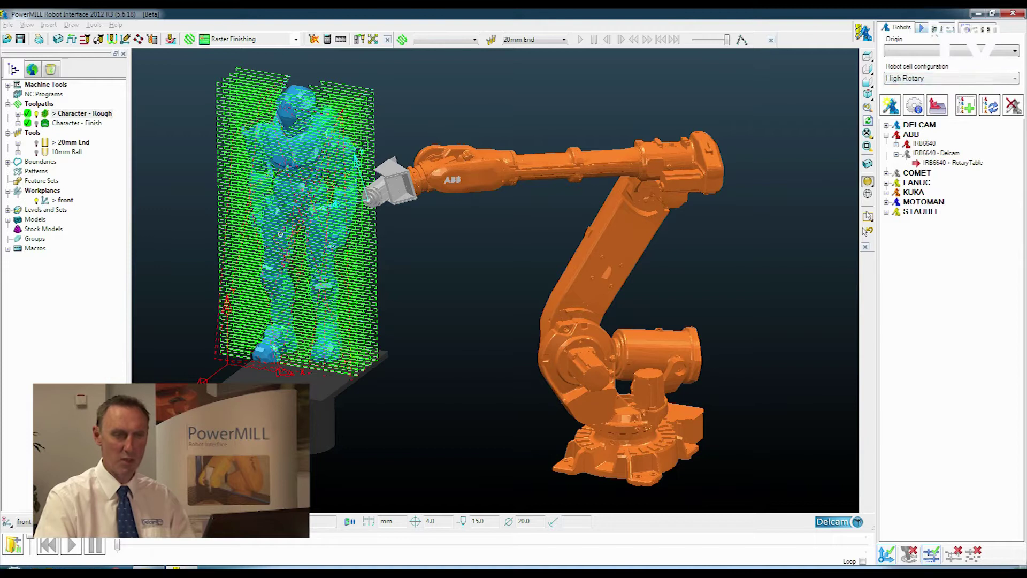
{"action": "left_click", "coordinate": [921, 29]}
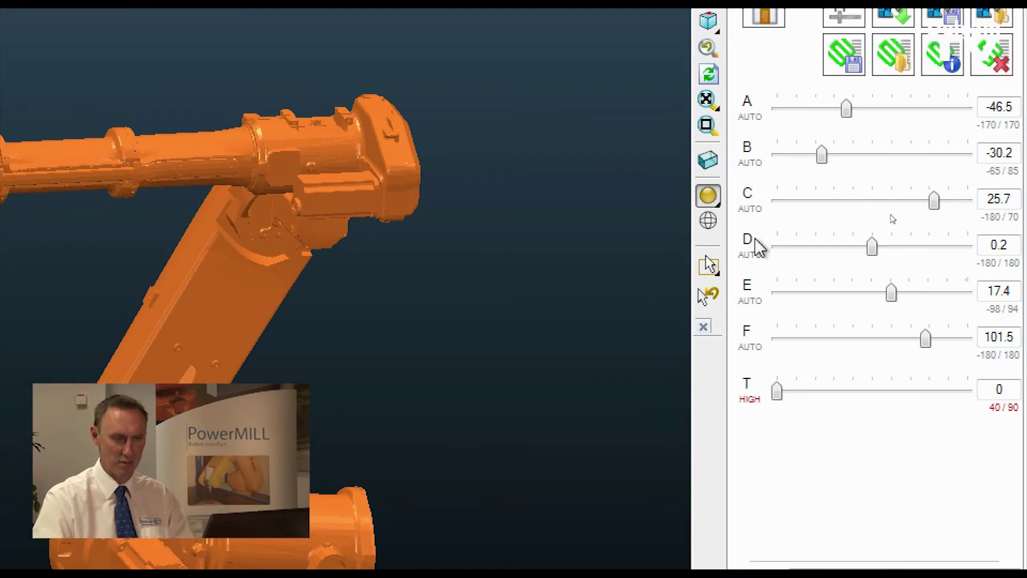
{"action": "right_click", "coordinate": [747, 299]}
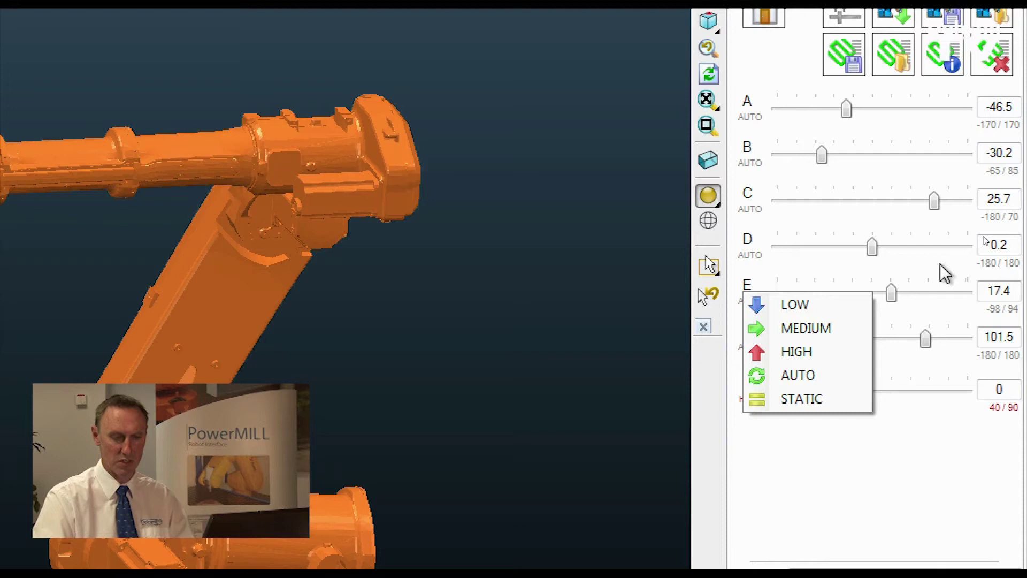
{"action": "left_click", "coordinate": [888, 473]}
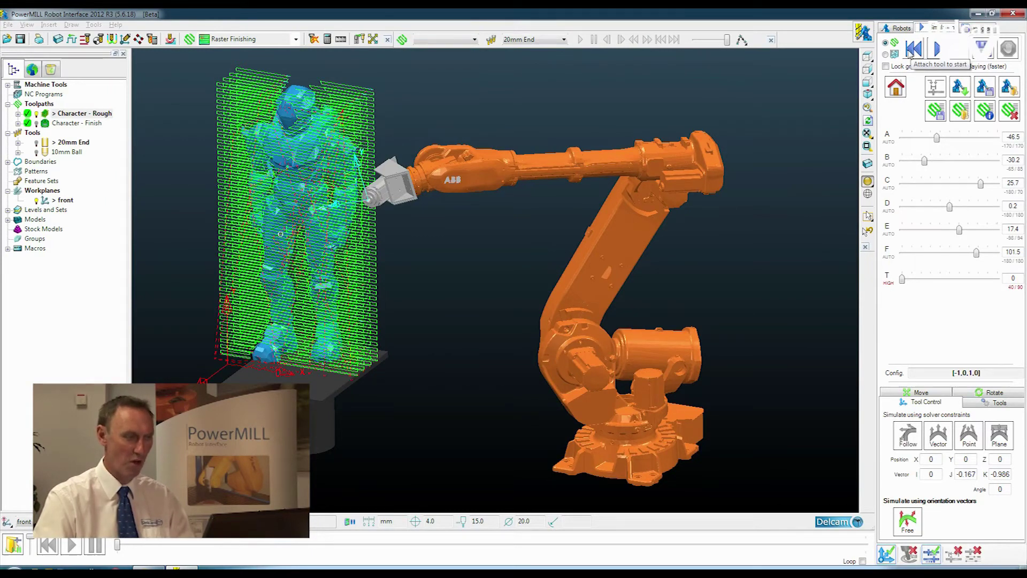
Step: Attach the robot tool to the start of the Character - Rough toolpath
{"action": "left_click", "coordinate": [915, 49]}
{"action": "mouse_move", "coordinate": [628, 207]}
{"action": "middle_mouse_down"}
{"action": "mouse_move", "coordinate": [478, 273]}
{"action": "mouse_move", "coordinate": [609, 343]}
{"action": "mouse_move", "coordinate": [642, 284]}
{"action": "mouse_move", "coordinate": [401, 257]}
{"action": "middle_mouse_up"}
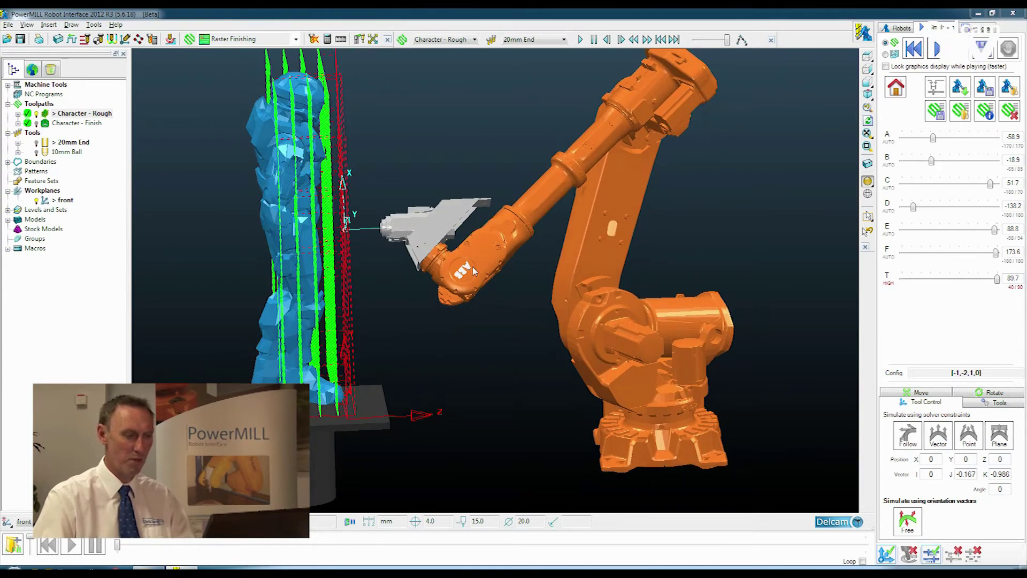
{"action": "middle_click_drag", "start_coordinate": [472, 271], "coordinate": [629, 351]}
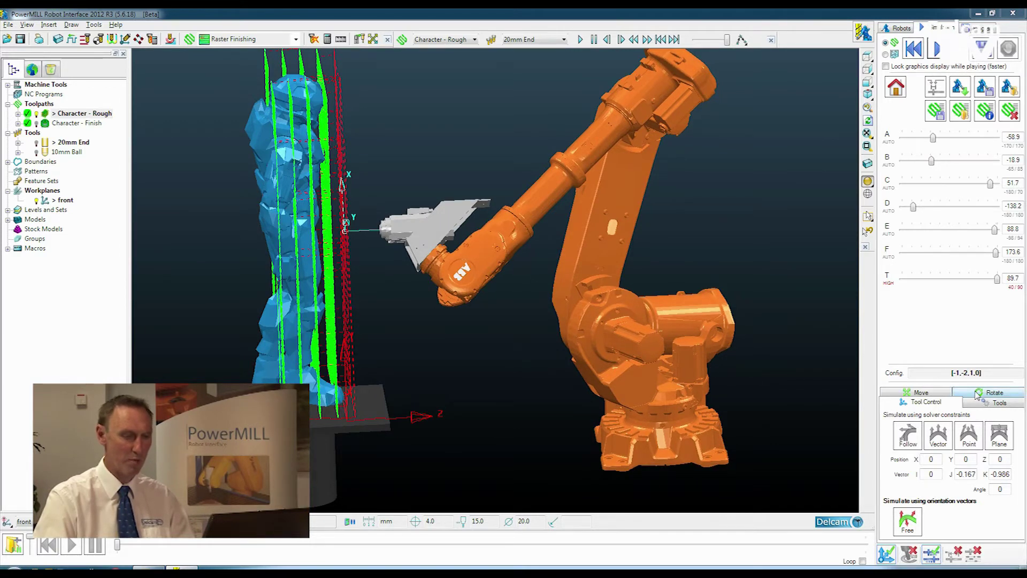
Step: Yaw the tool orientation in five-degree steps, then reset the simulation to its start
{"action": "left_click", "coordinate": [987, 393]}
{"action": "left_click", "coordinate": [987, 431]}
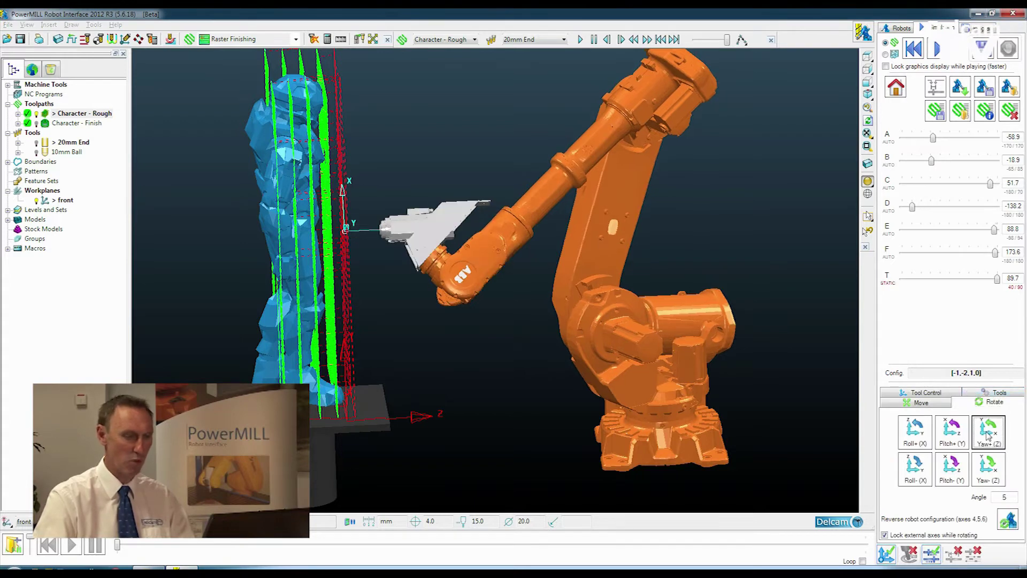
{"action": "left_click", "coordinate": [987, 431]}
{"action": "left_click", "coordinate": [989, 434]}
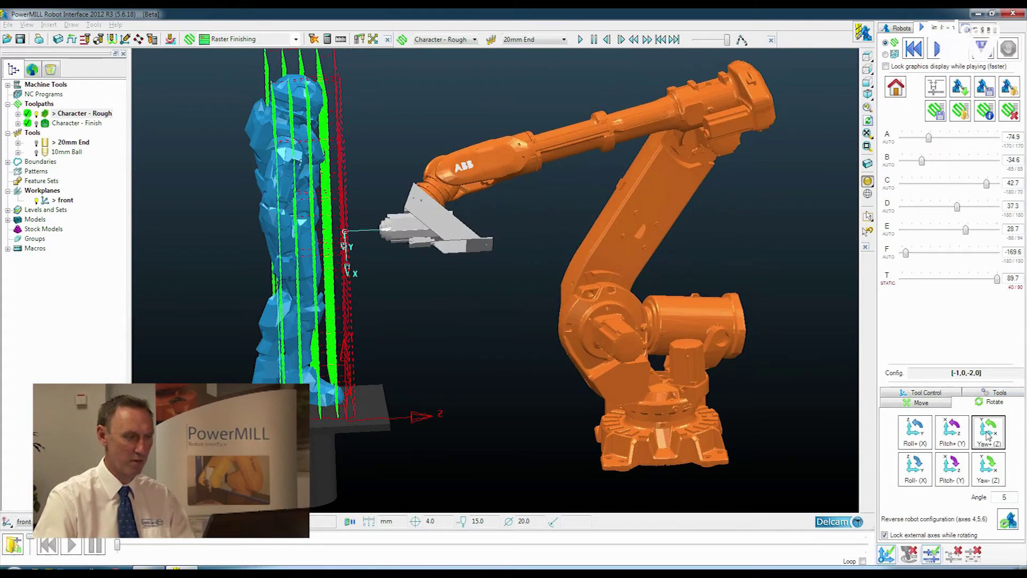
{"action": "left_click", "coordinate": [989, 434]}
{"action": "left_click", "coordinate": [988, 433]}
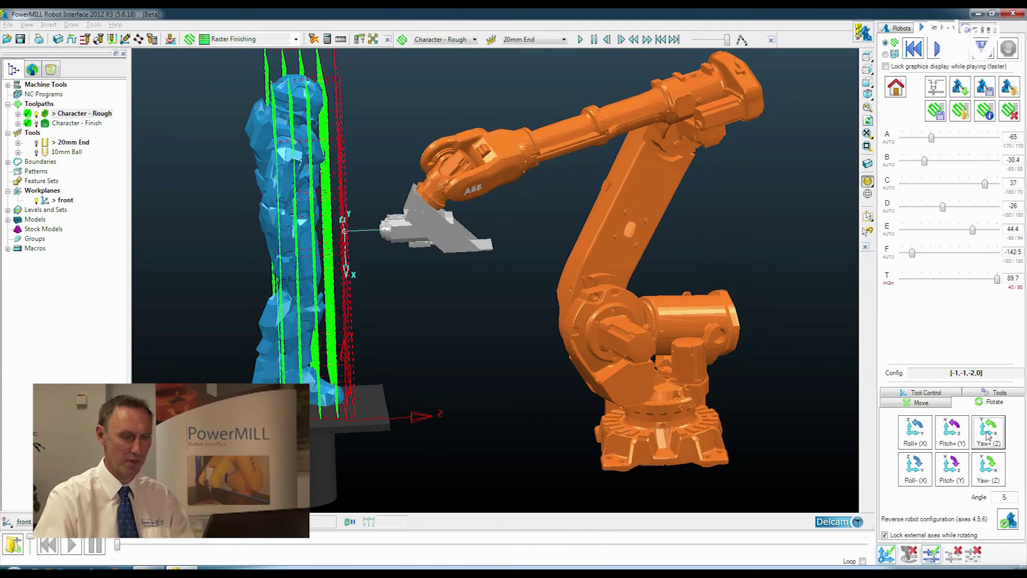
{"action": "left_click", "coordinate": [931, 393]}
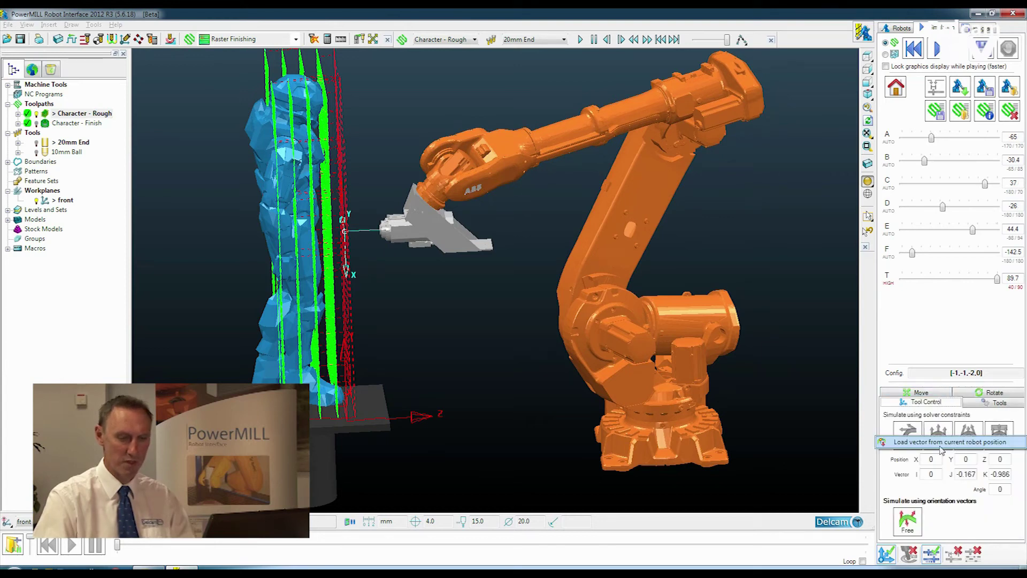
{"action": "left_click", "coordinate": [915, 50]}
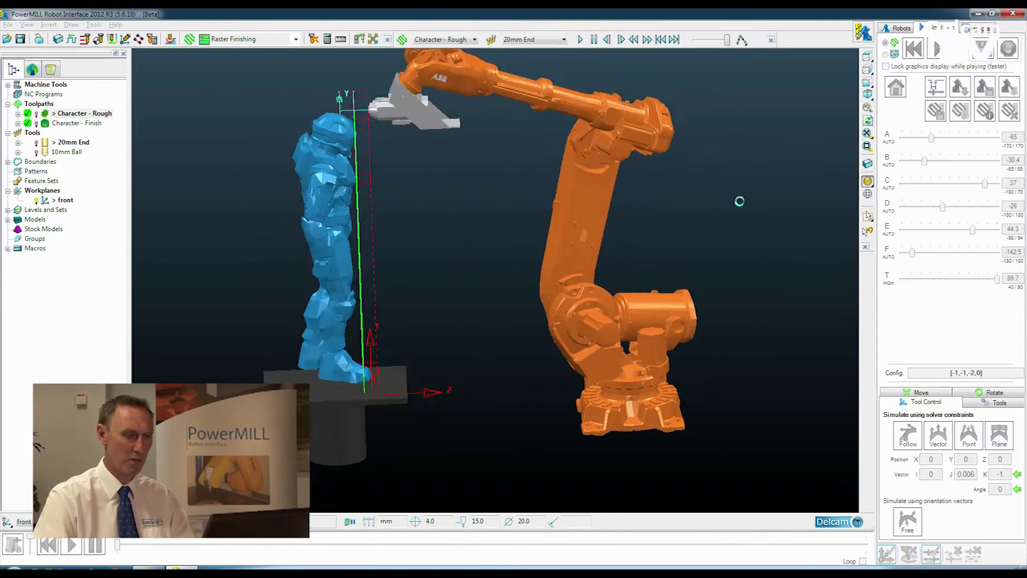
Step: Load the roughing simulation file and advance the robot to point 1739 of 2566
{"action": "left_click", "coordinate": [15, 546]}
{"action": "double_click", "coordinate": [241, 95]}
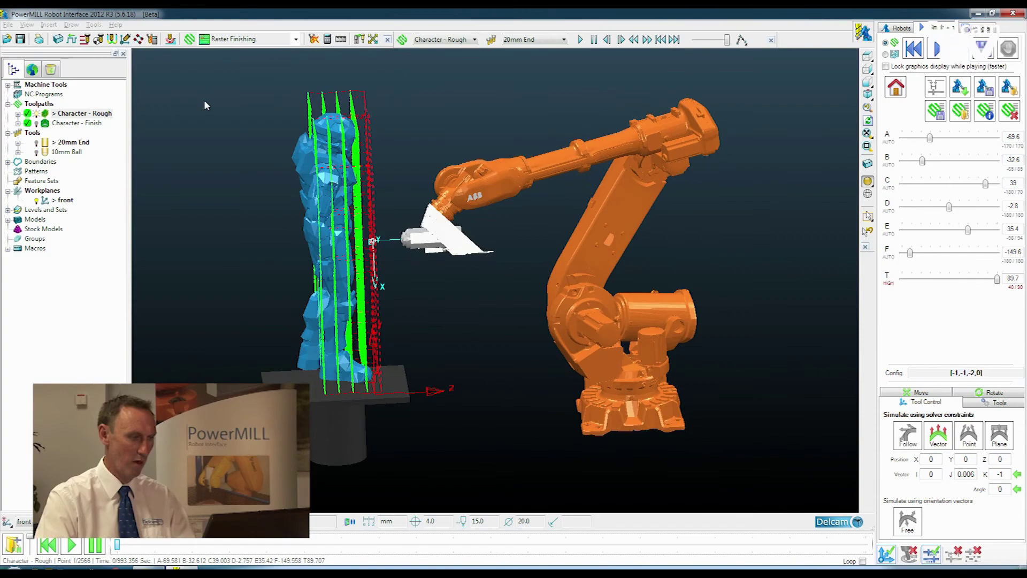
{"action": "left_click_drag", "start_coordinate": [117, 548], "coordinate": [625, 546]}
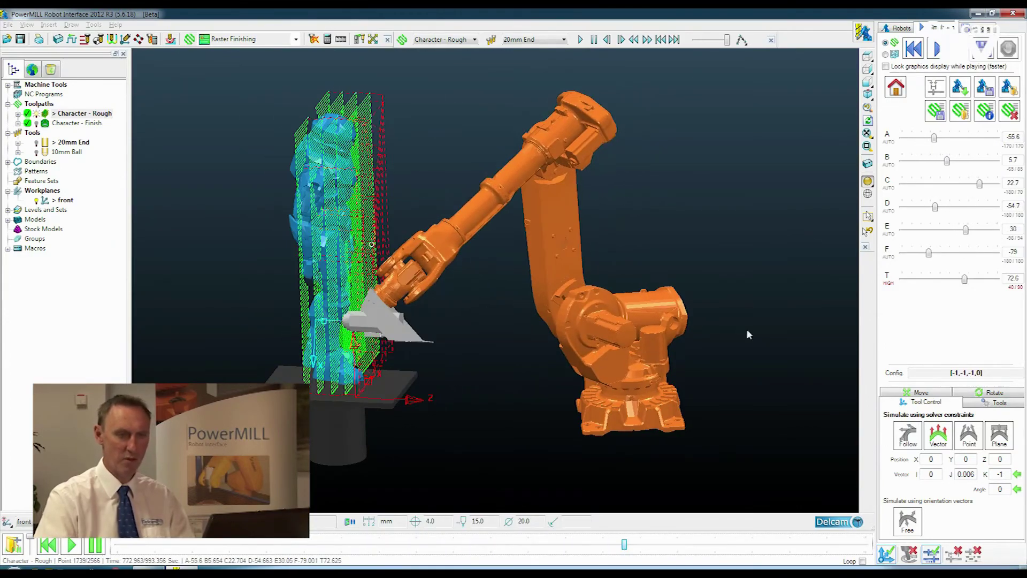
Step: Write the robot program Character - Rough1.mod from the Character - Rough.RobSim simulation file
{"action": "left_click", "coordinate": [972, 31]}
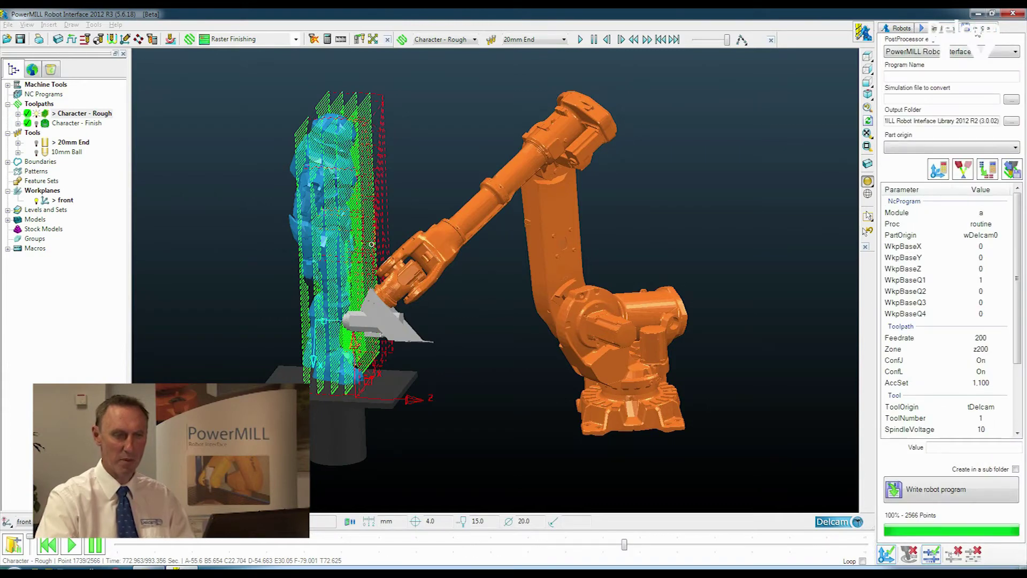
{"action": "type", "text": "no"}
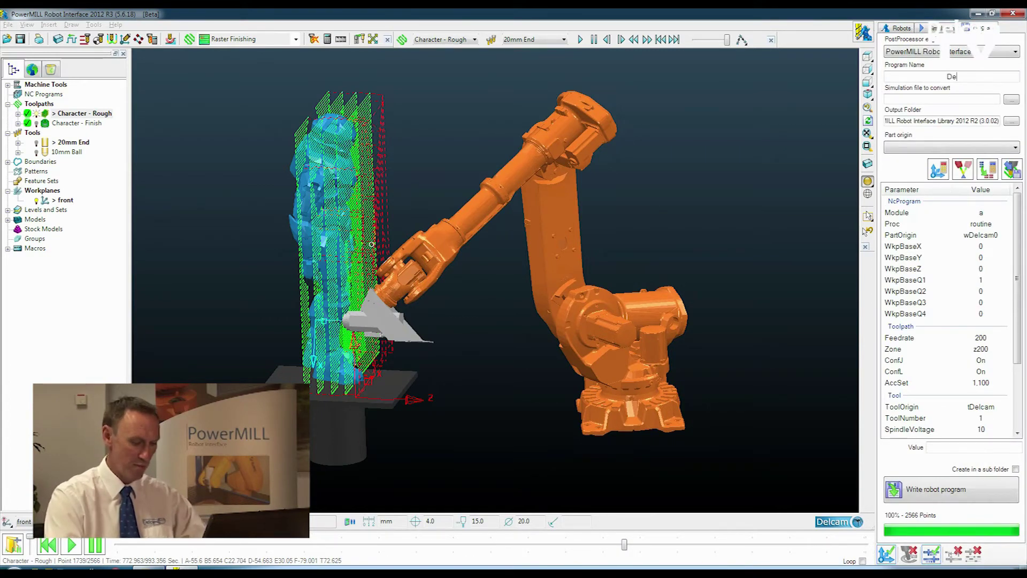
{"action": "left_click", "coordinate": [1011, 99]}
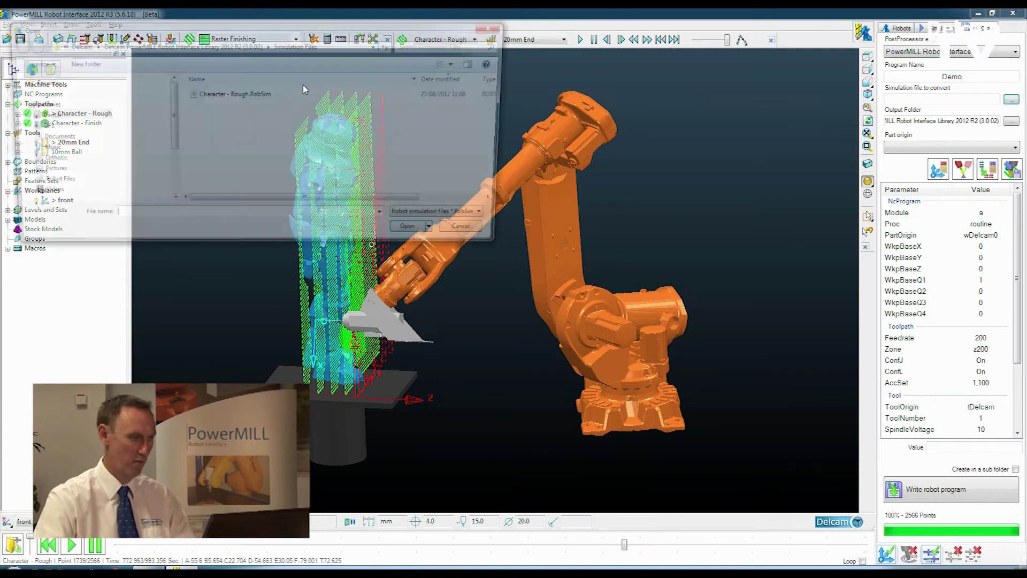
{"action": "double_click", "coordinate": [303, 151]}
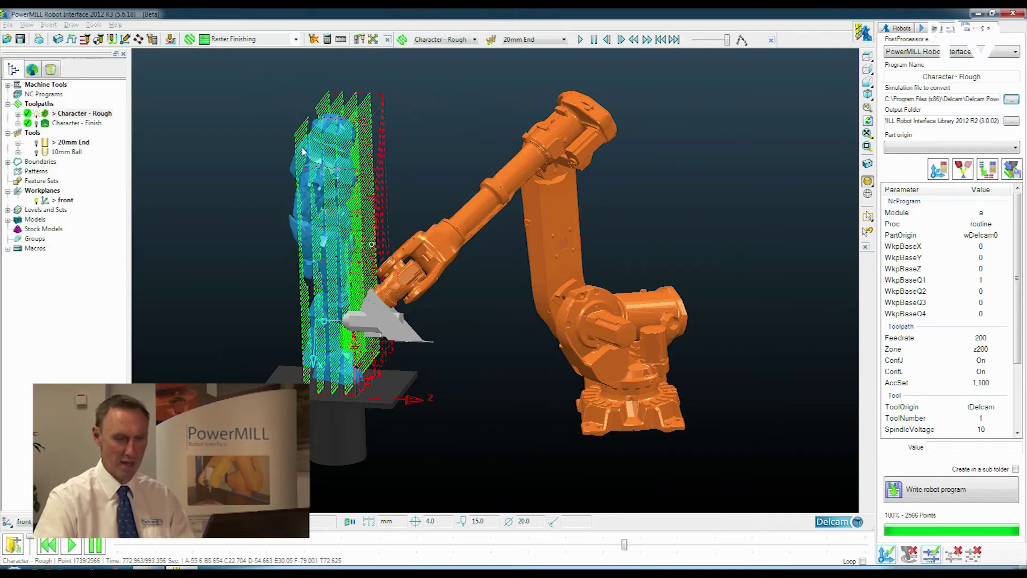
{"action": "left_click", "coordinate": [939, 491]}
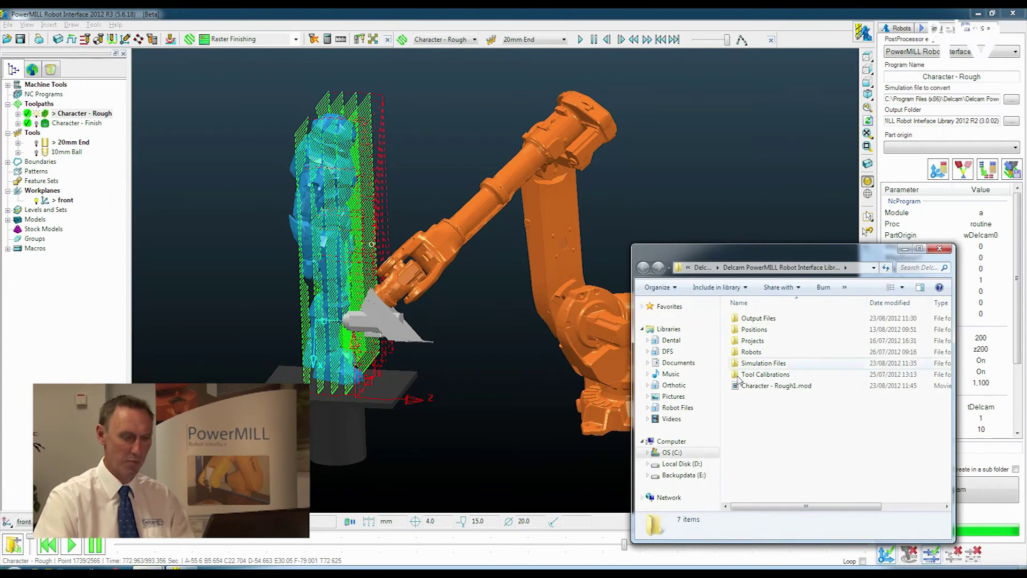
Step: Open Character - Rough1.mod from Explorer via its Edit with Notepad++ option
{"action": "left_click", "coordinate": [746, 386]}
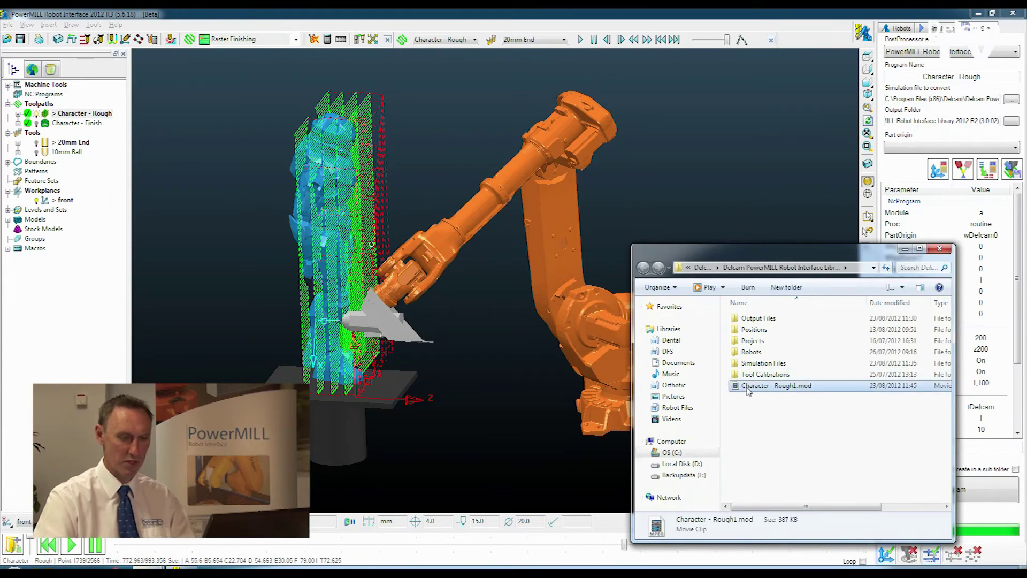
{"action": "right_click", "coordinate": [747, 386]}
{"action": "left_click", "coordinate": [793, 217]}
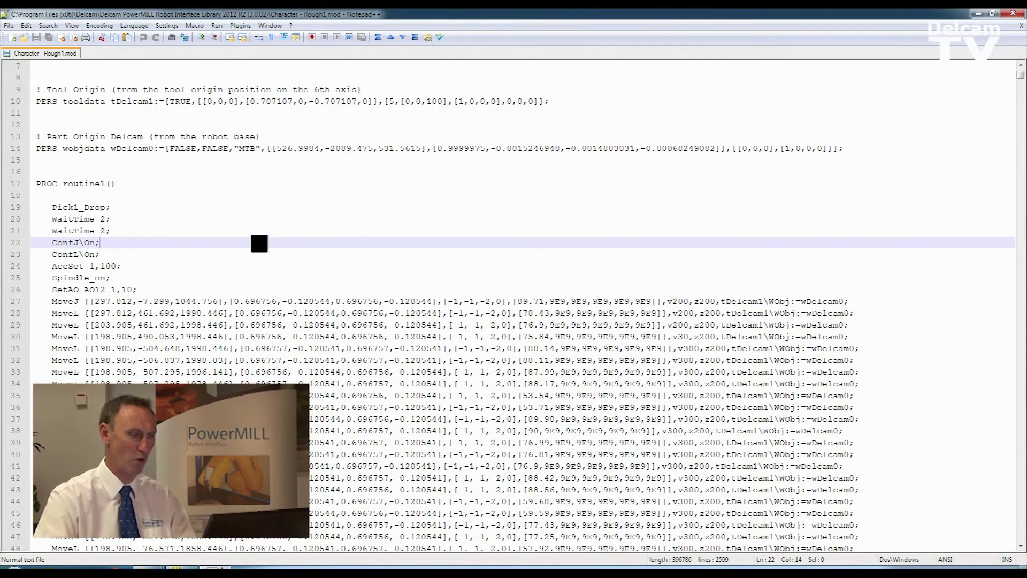
{"action": "scroll", "coordinate": [259, 243], "scroll_direction": "down", "scroll_amount": 1}
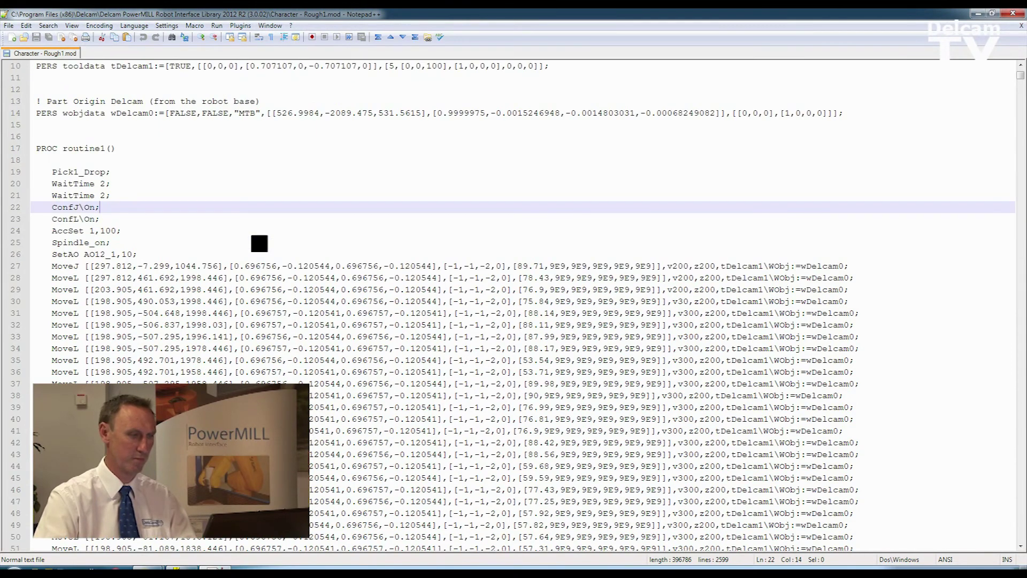